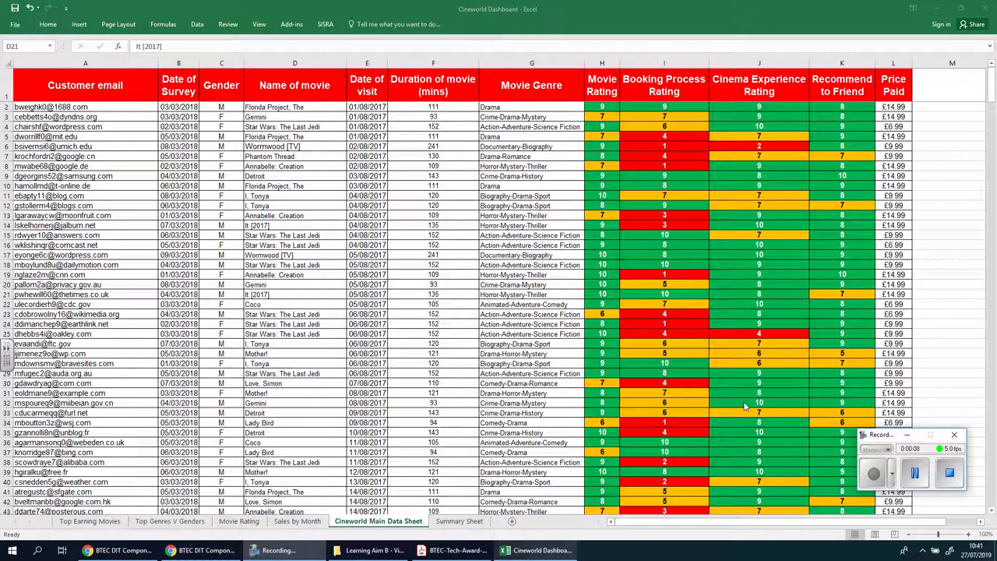
Switch to the Google Docs mock document and duplicate the Section 7 heading with its explanation line directly below it.
left_click(907, 434)
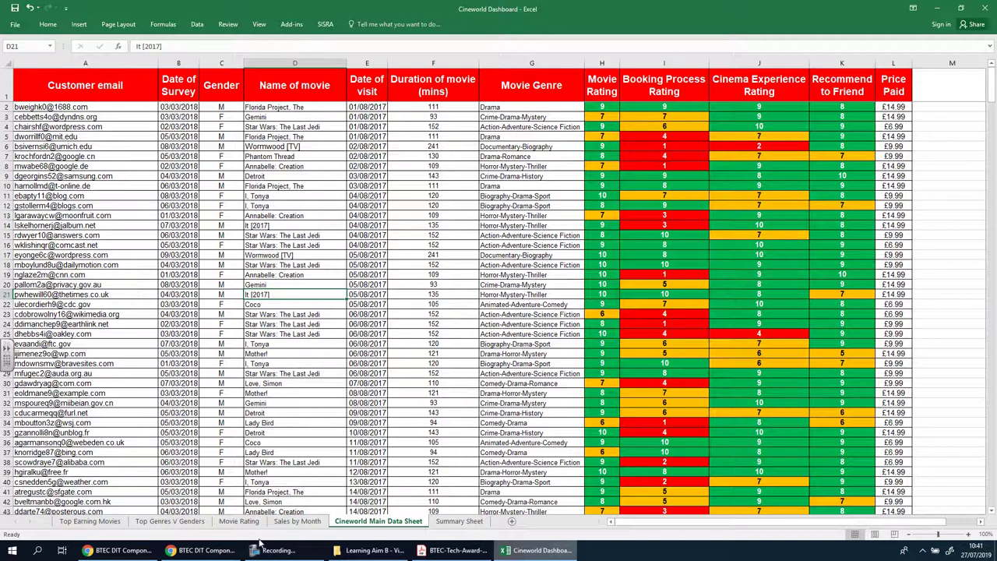
left_click(201, 550)
left_click(354, 476)
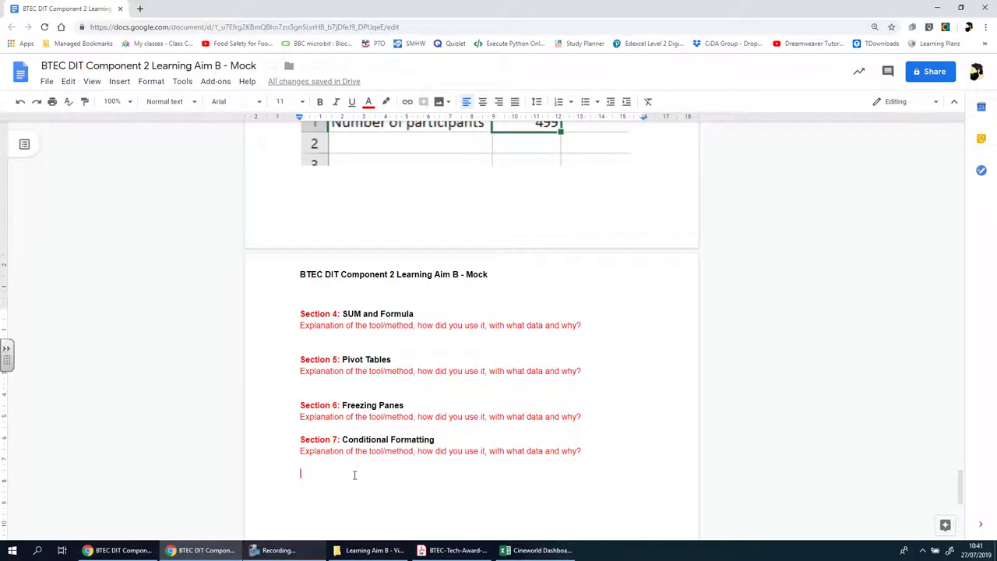
left_click_drag(319, 443, 580, 450)
key("ctrl+c")
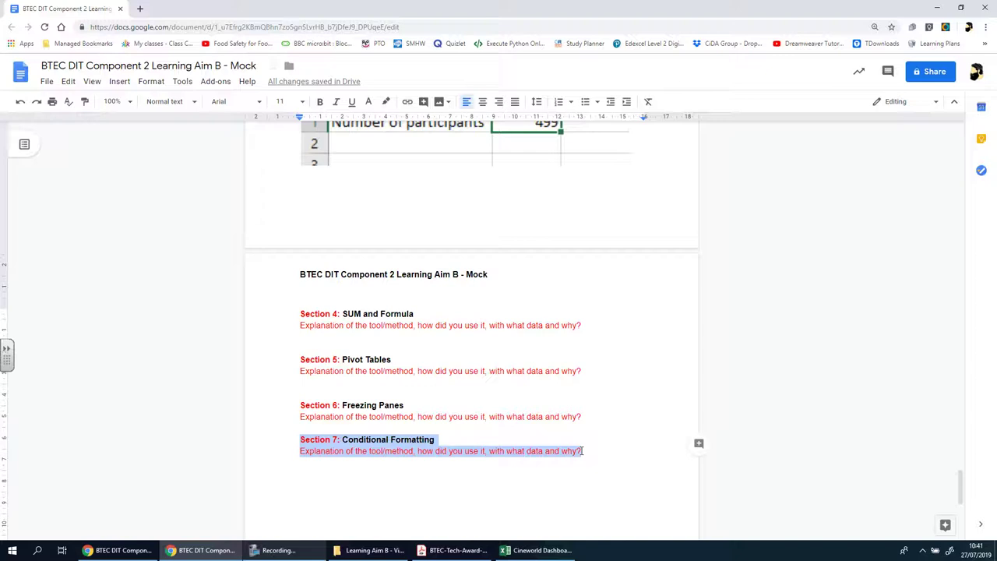
left_click(355, 485)
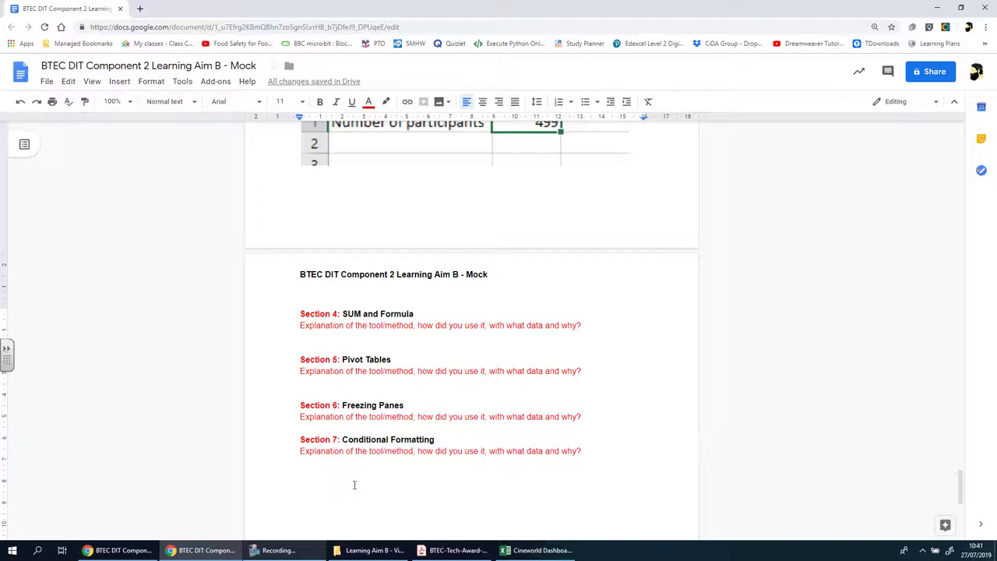
key("ctrl+v")
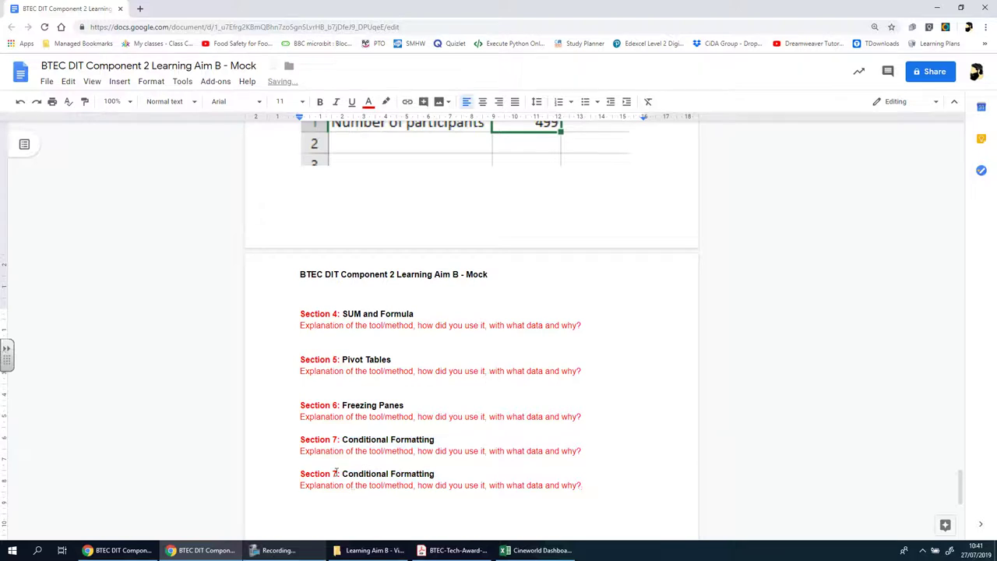
Renumber the copied heading as Section 8 and replace its title with "Filters".
left_click(338, 473)
key("BackSpace")
type("8")
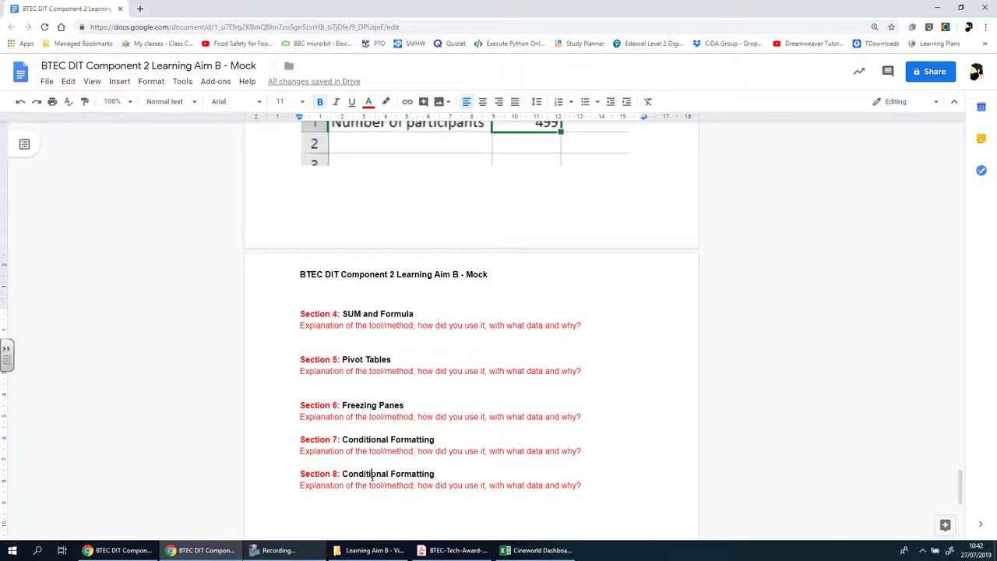
double_click(372, 473)
left_click_drag(372, 473, 391, 474)
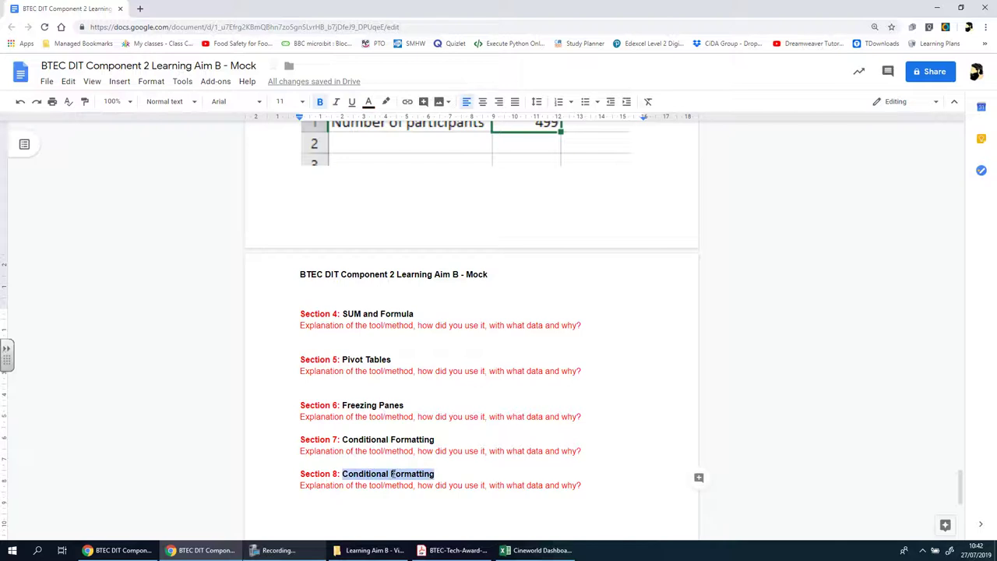
type("fILTERS")
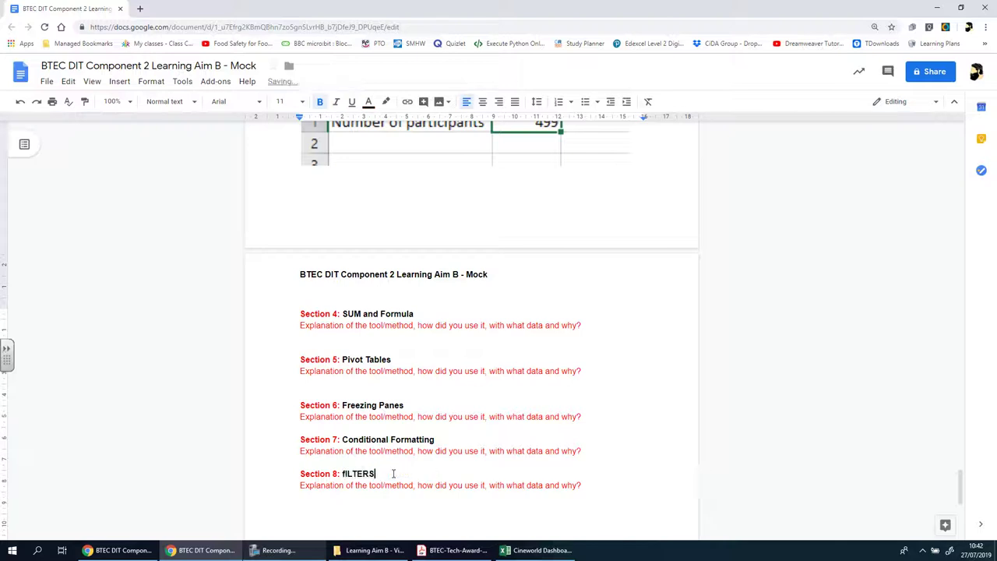
key("BackSpace")
key("BackSpace")
key("BackSpace")
key("BackSpace")
key("BackSpace")
key("BackSpace")
key("BackSpace")
type("Filters")
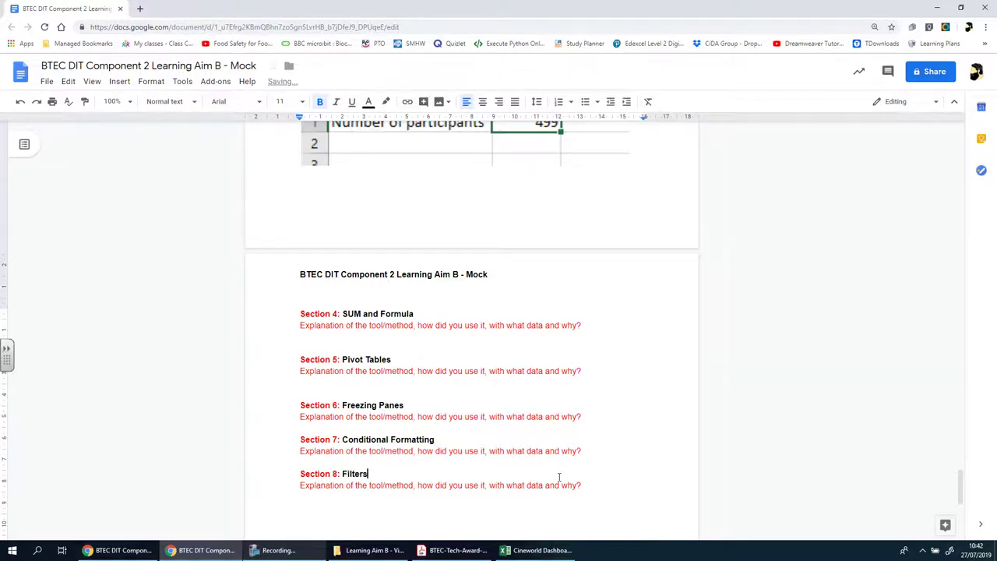
Switch to the Cineworld Dashboard workbook in Excel and add filters to the main data range A1:L500, excluding the Total row.
left_click(538, 550)
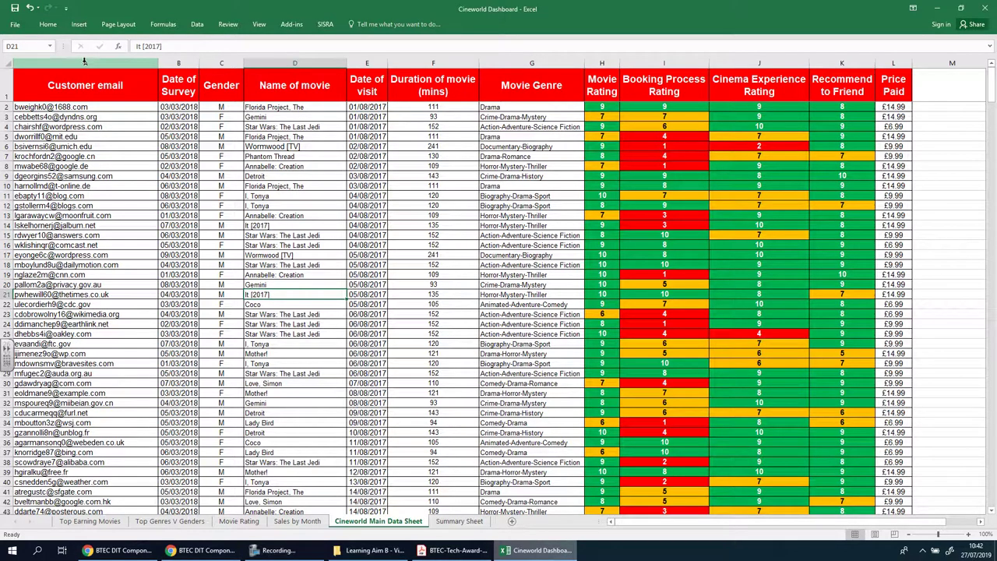
left_click(84, 63)
left_click_drag(84, 85, 902, 465)
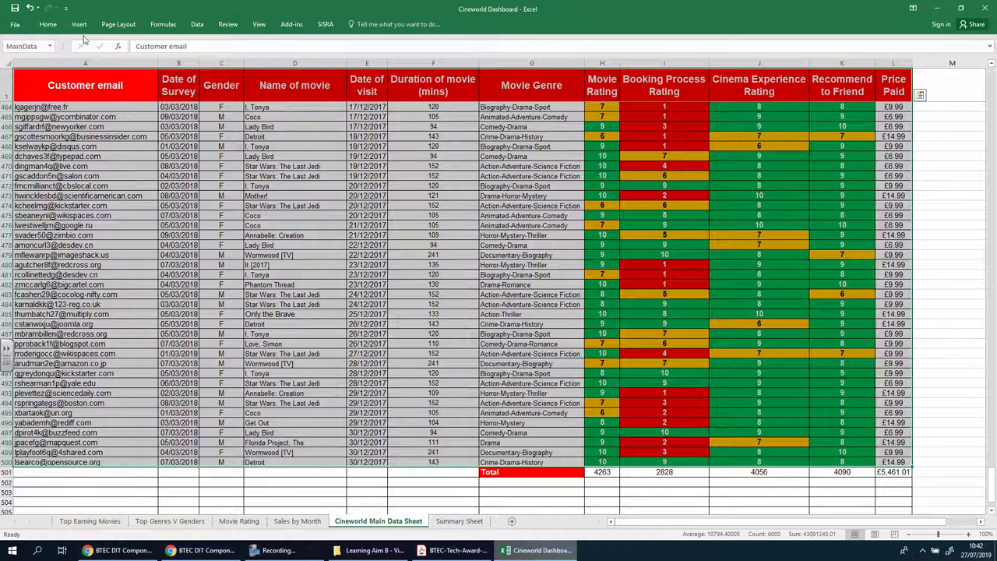
left_click(198, 24)
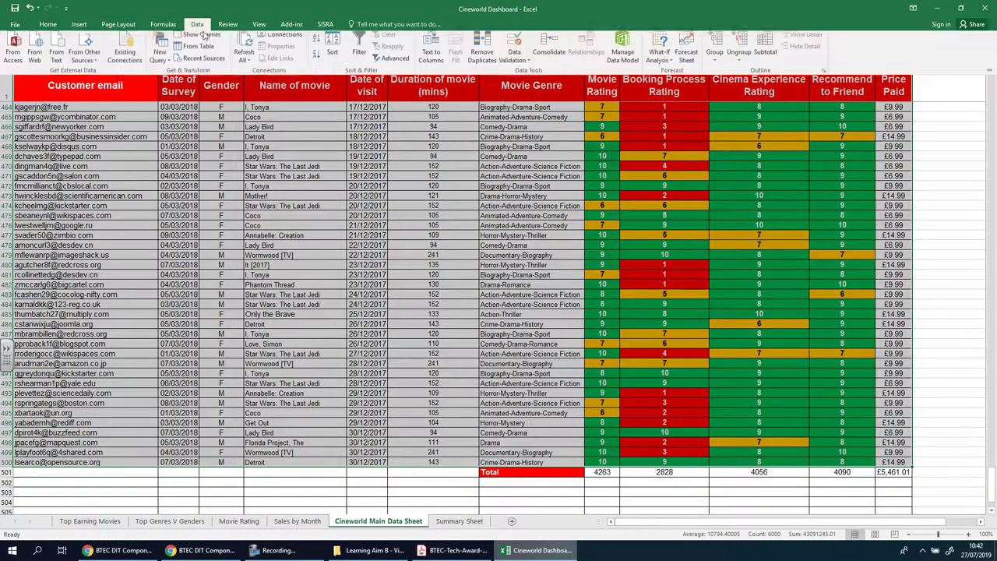
left_click(354, 44)
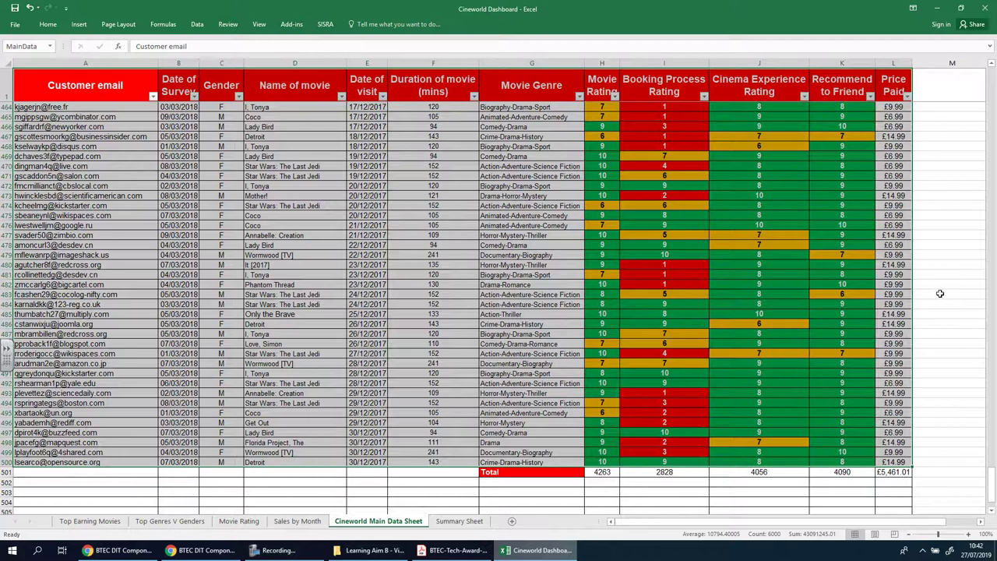
left_click(836, 313)
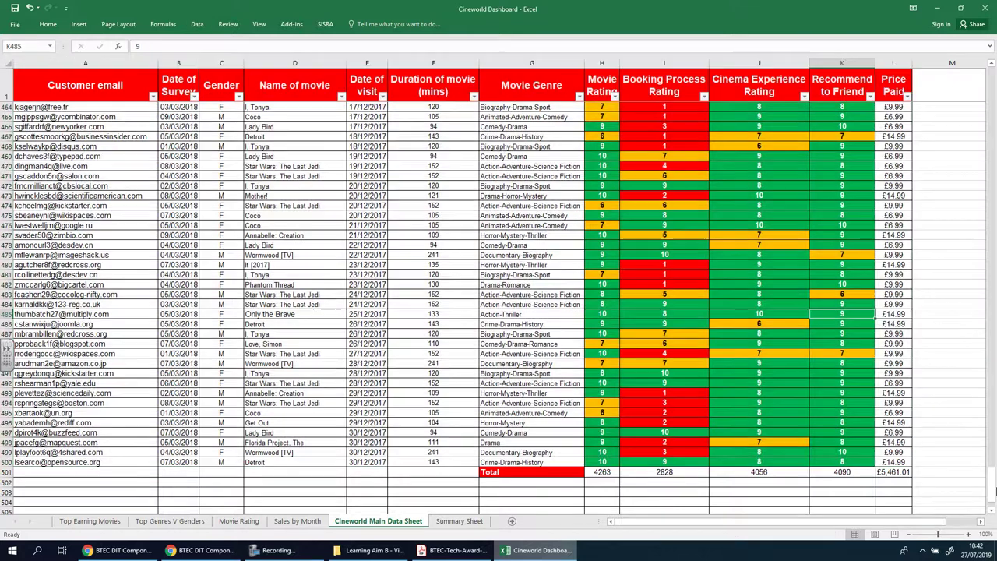
Filter the Name of movie column to show only Annabelle: Creation.
left_click_drag(993, 483, 993, 74)
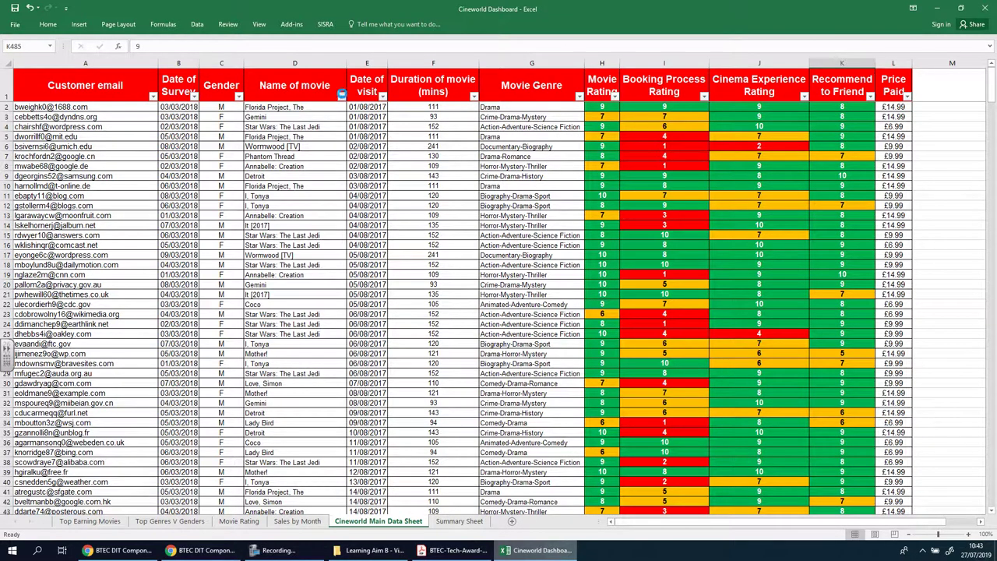
left_click(341, 93)
mouse_move(340, 218)
left_mouse_down()
mouse_move(337, 276)
mouse_move(336, 204)
left_mouse_up()
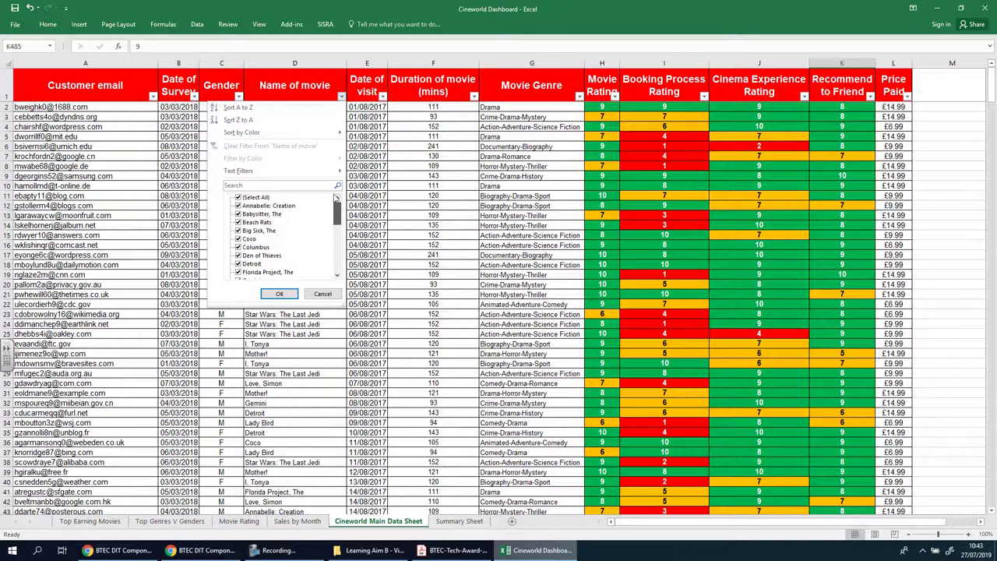
left_click(238, 198)
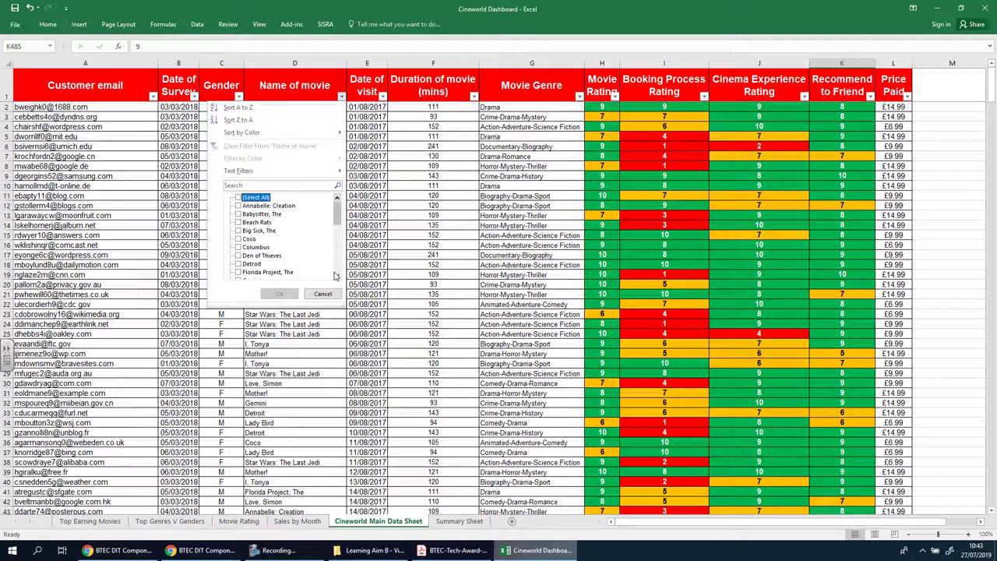
left_click(238, 205)
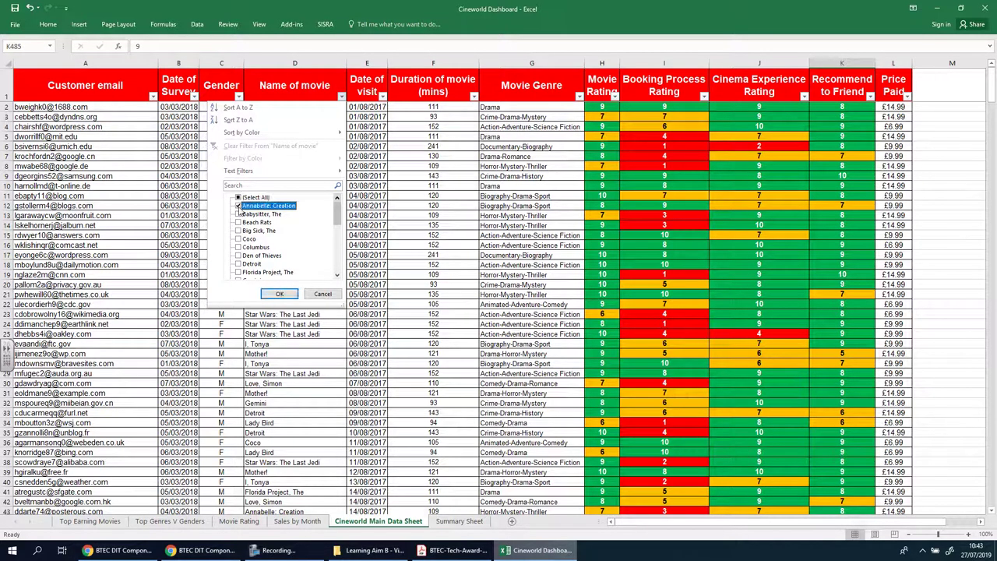
left_click(278, 293)
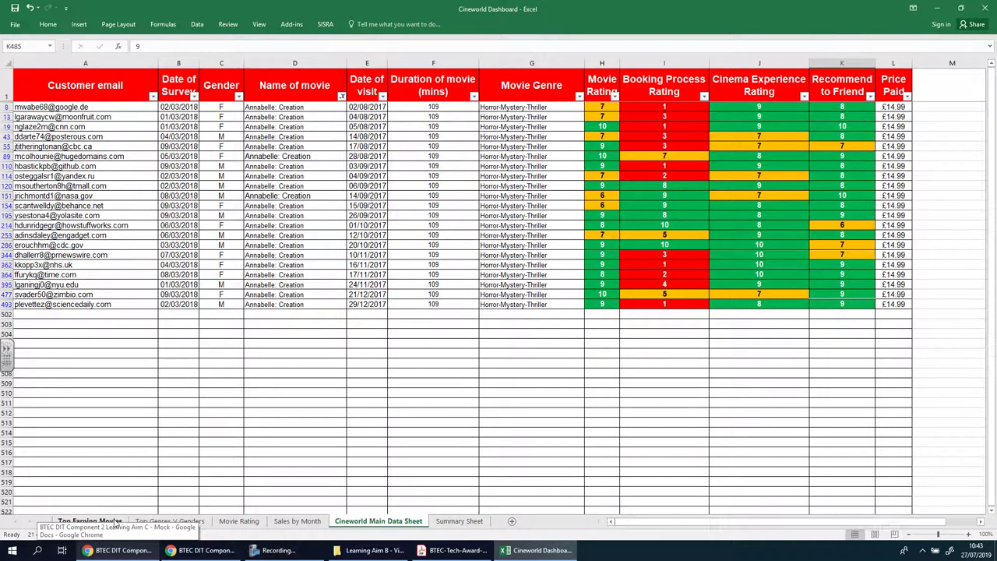
Check the Annabelle: Creation earnings on the Top Earning Movies sheet and return to the Cineworld Main Data Sheet.
left_click(169, 521)
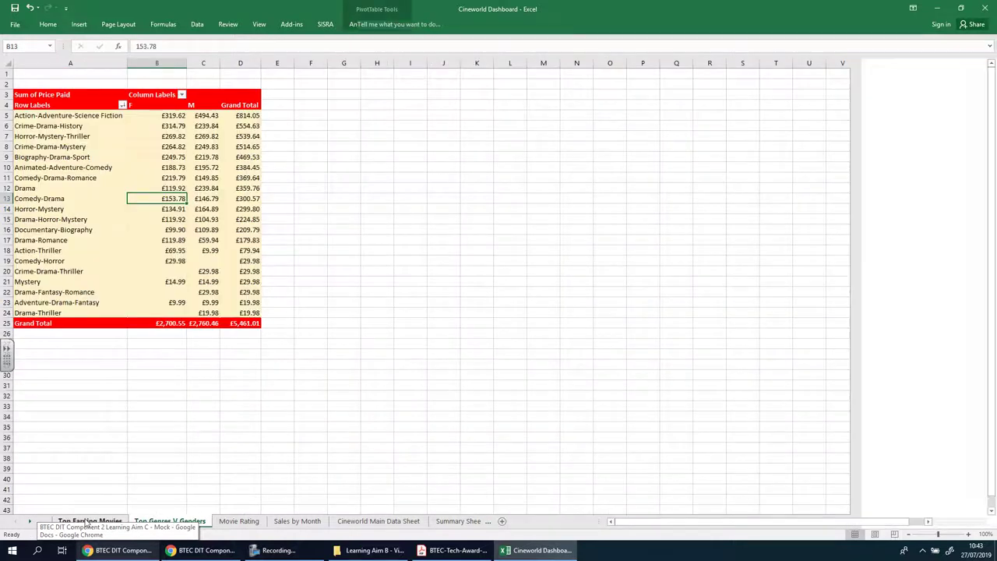
left_click(87, 520)
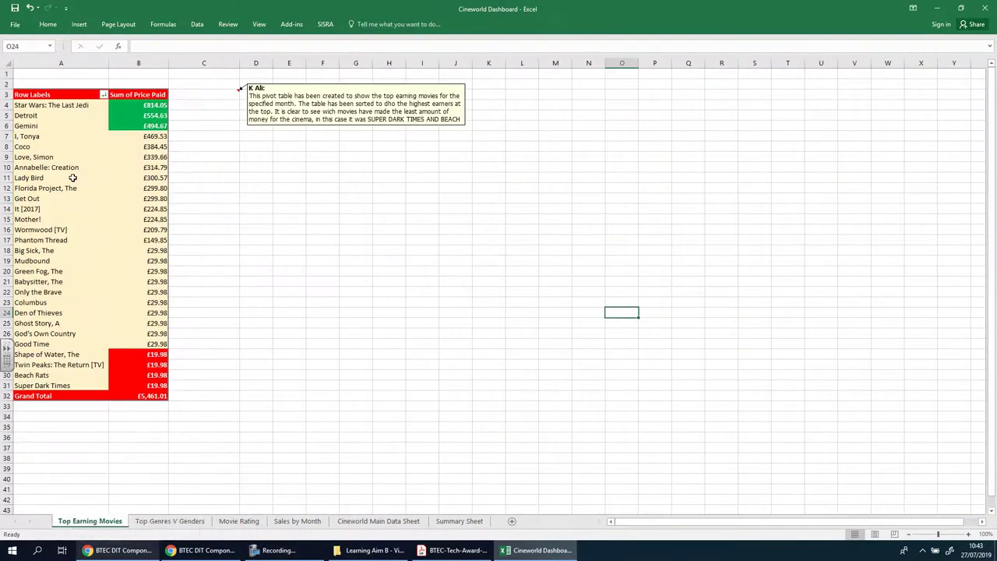
mouse_move(162, 169)
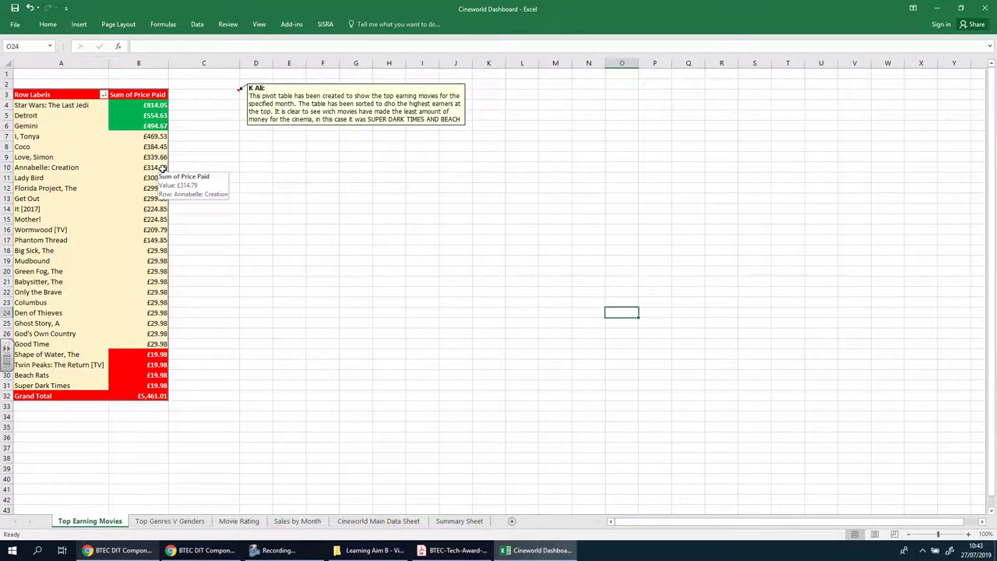
left_click(160, 521)
left_click(301, 522)
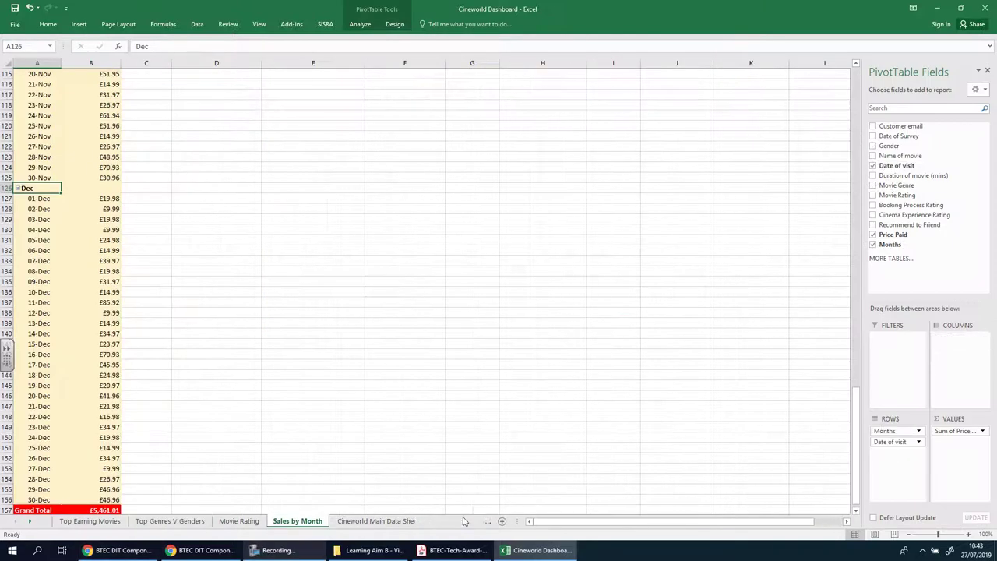
left_click(459, 521)
left_click(327, 521)
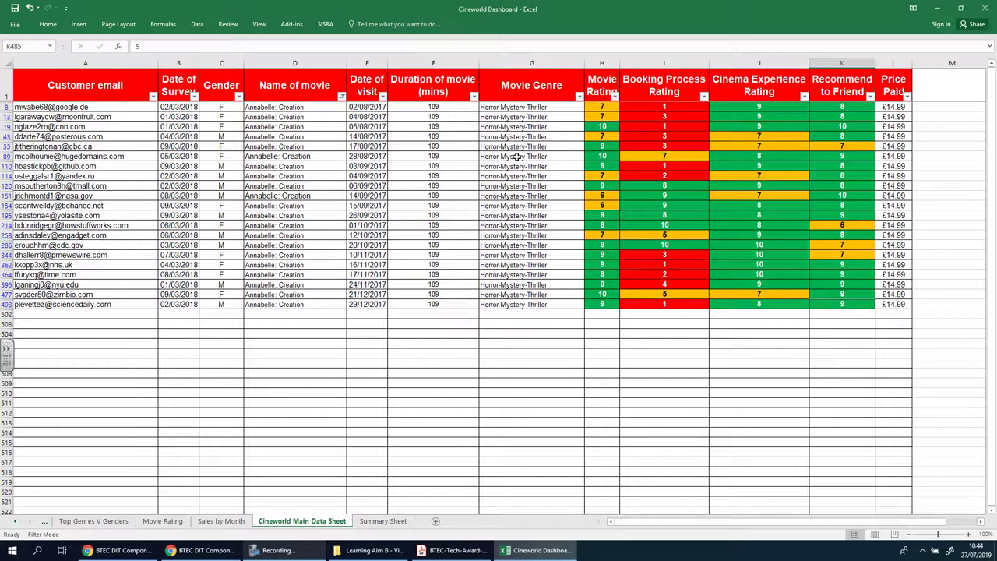
Change the Name of movie filter to show only God's Own Country.
left_click(342, 96)
left_click(240, 198)
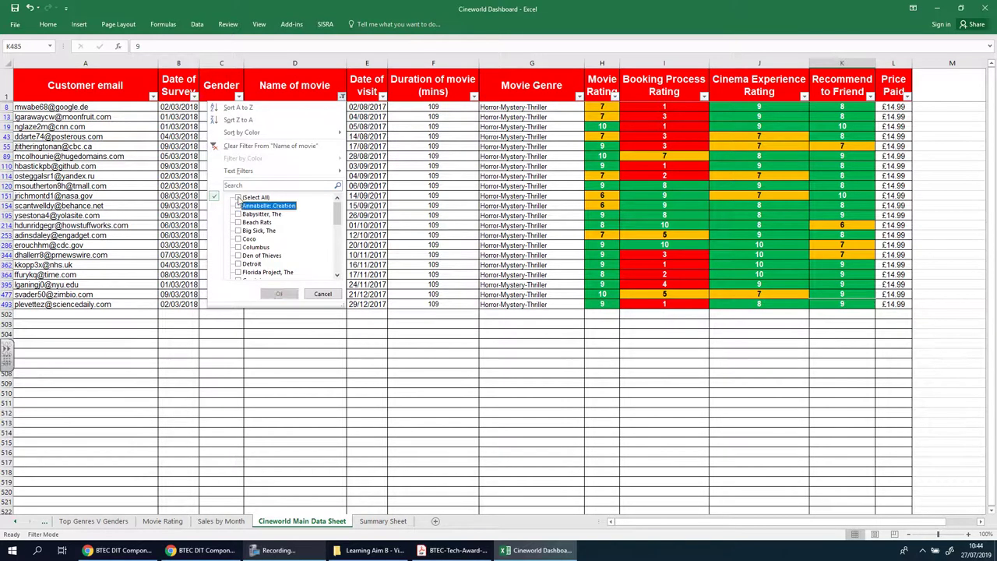
left_click(240, 197)
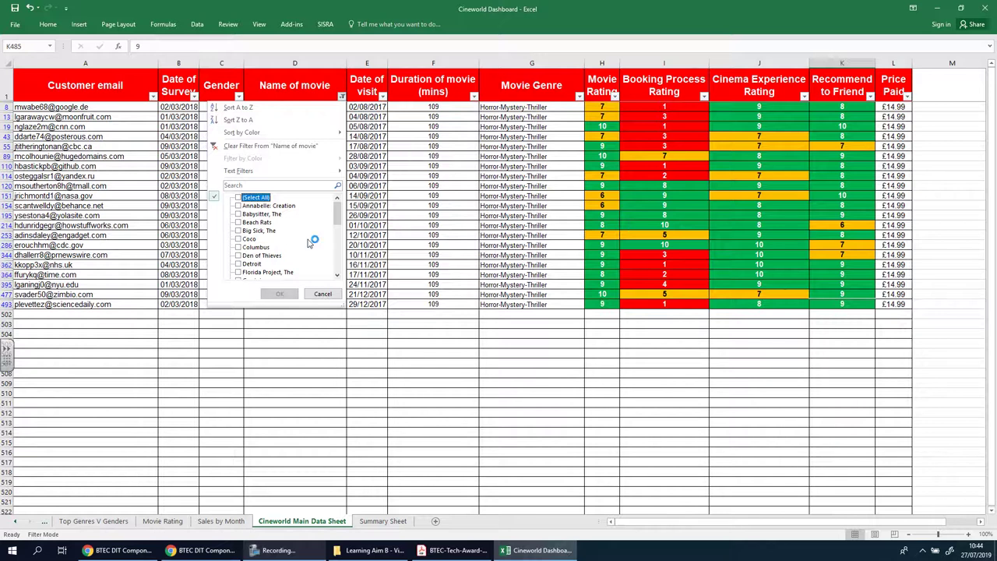
left_click_drag(340, 211, 340, 234)
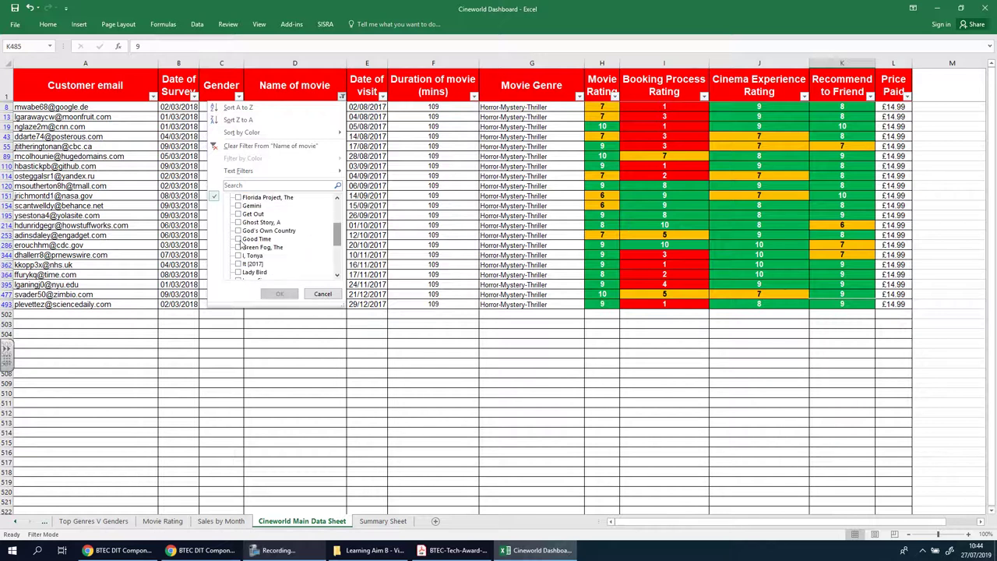
left_click(239, 230)
left_click(279, 294)
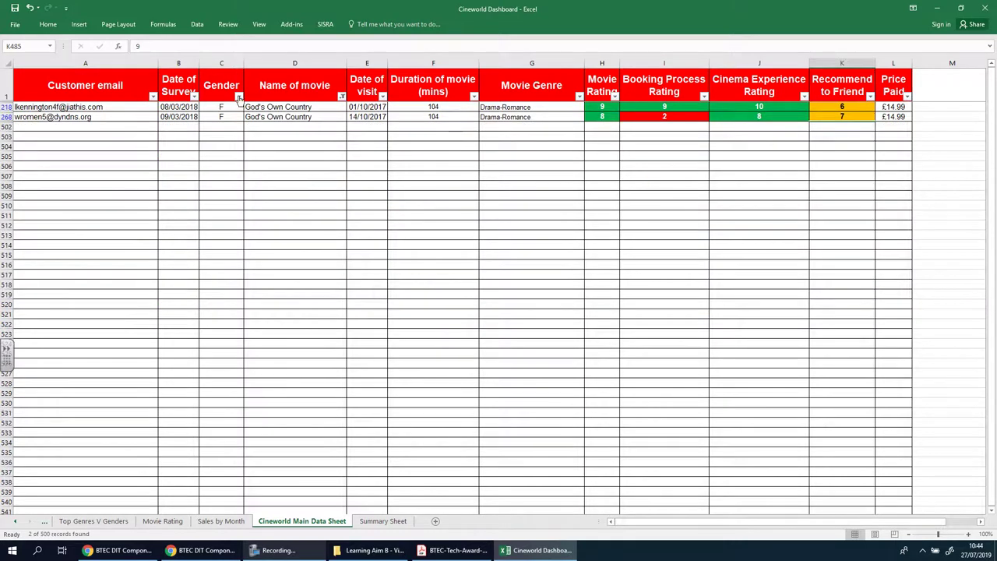
Switch the Name of movie filter from God's Own Country back to only Annabelle: Creation.
left_click(341, 96)
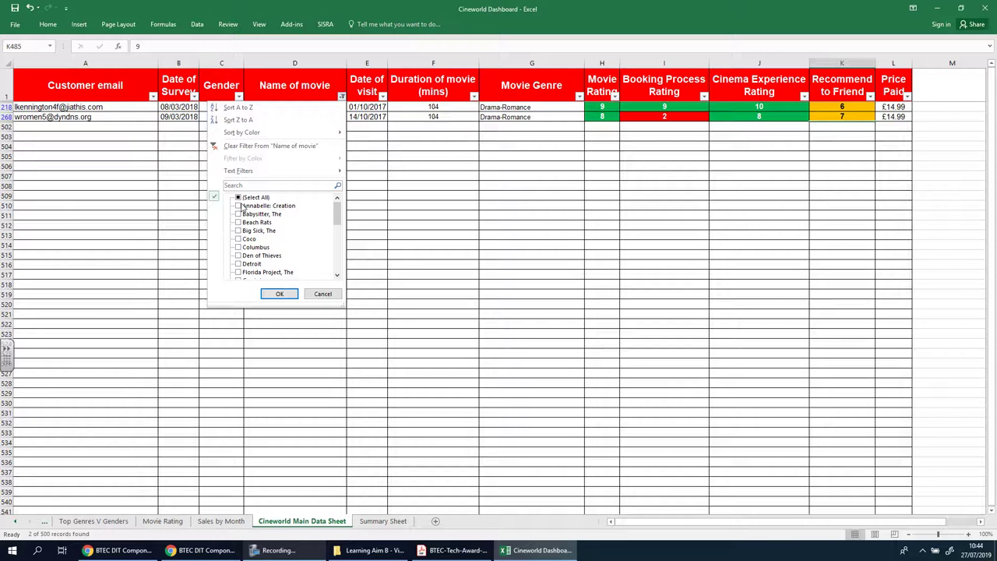
left_click_drag(338, 220, 338, 243)
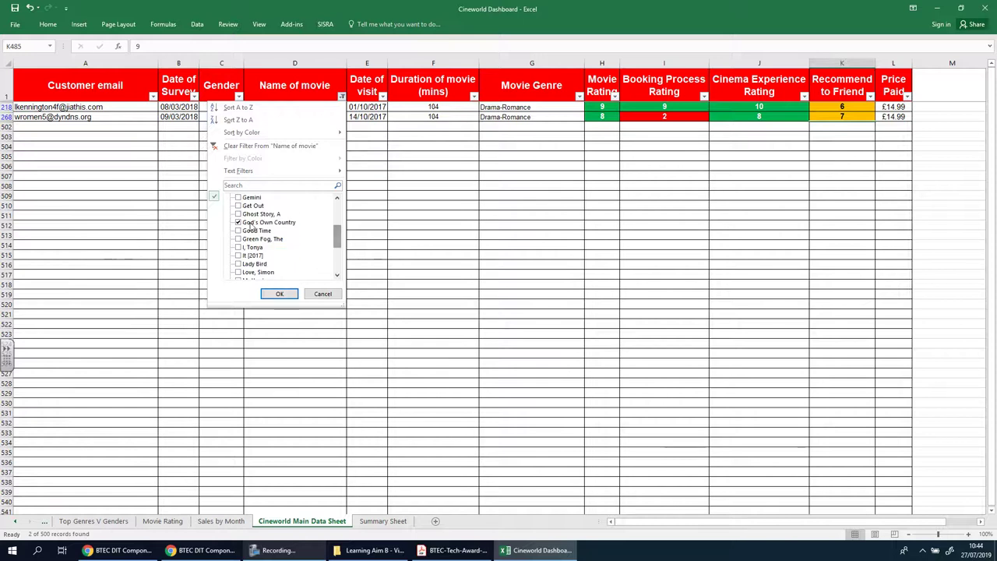
left_click(292, 294)
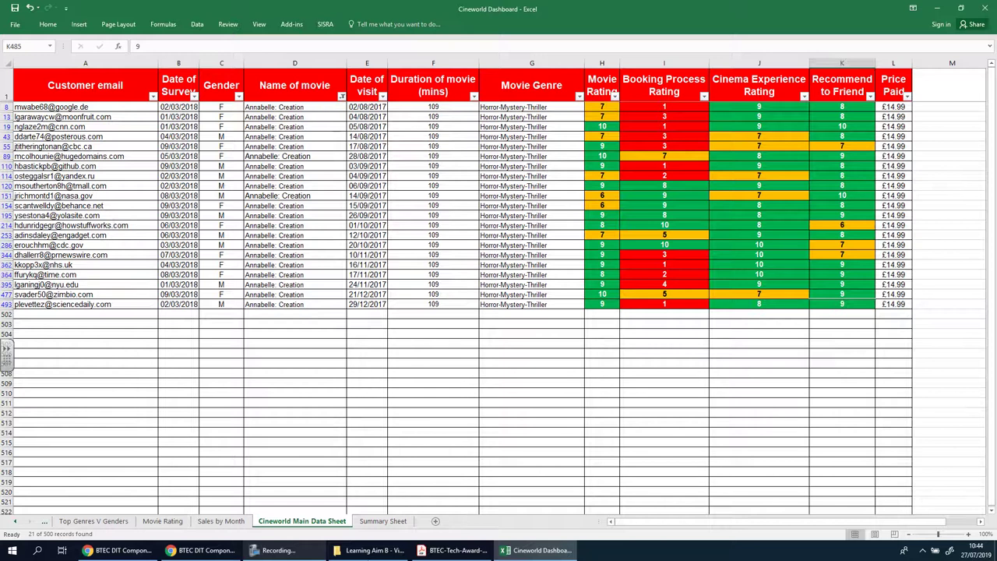
Review the Section 8 Filters prompt in the Google Docs document and return to the filtered Excel sheet.
left_click(201, 550)
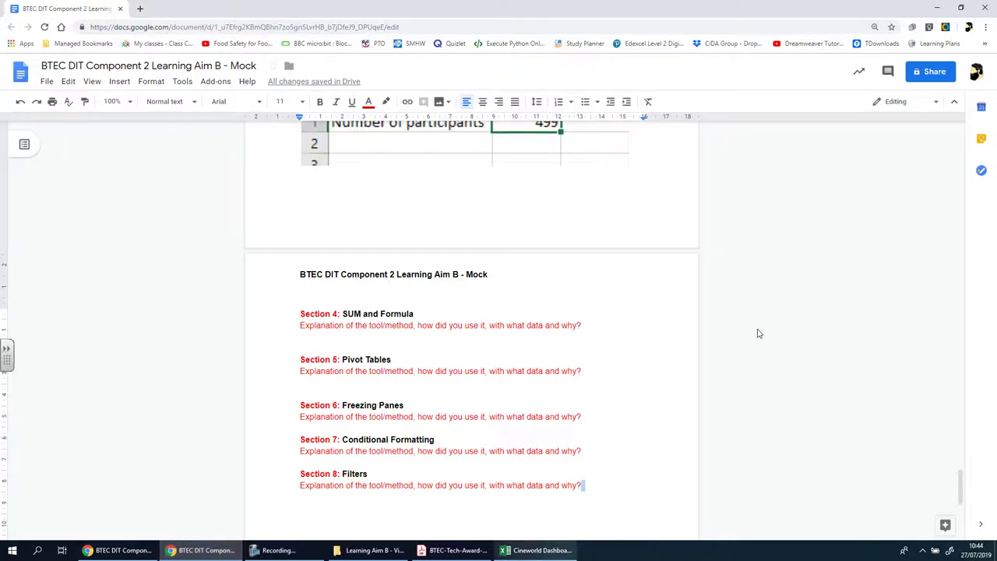
left_click(538, 550)
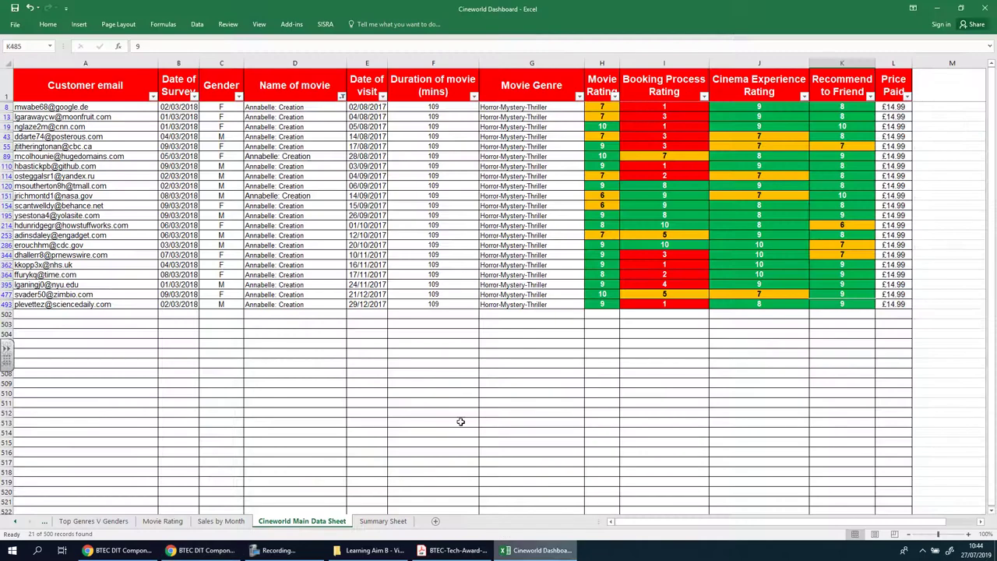